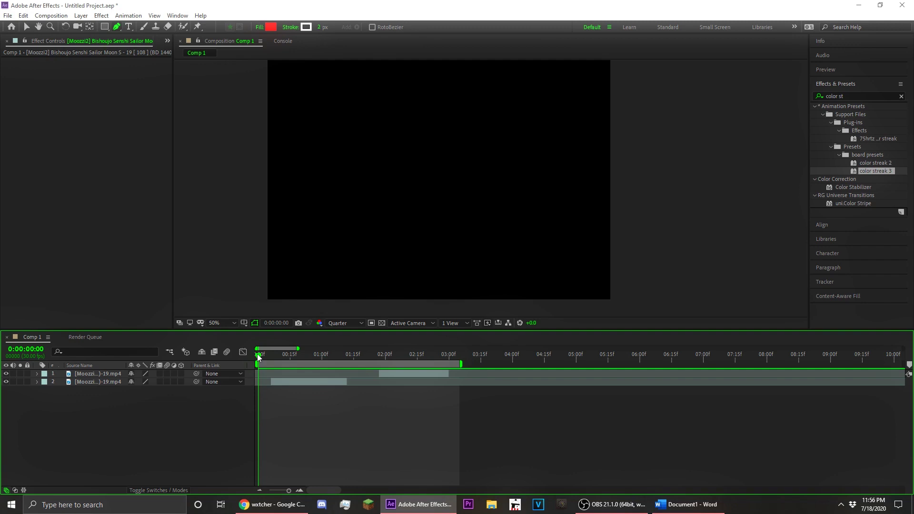
- Scrub through both clips, return to the crying Sailor Moon frame at 0:00:00:16, and select layer 2
{"action": "left_click_drag", "start_coordinate": [259, 358], "coordinate": [286, 357]}
{"action": "left_click", "coordinate": [315, 382]}
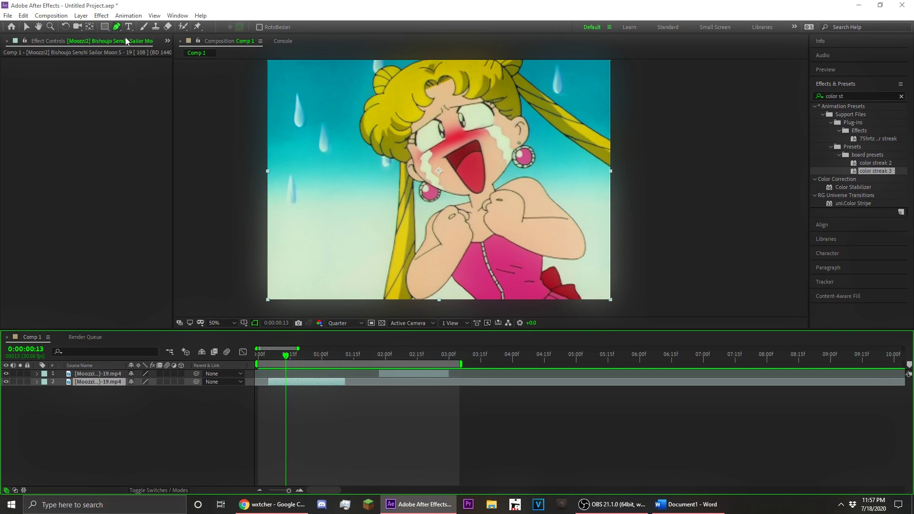
{"action": "left_click_drag", "start_coordinate": [287, 356], "coordinate": [309, 356]}
{"action": "left_click_drag", "start_coordinate": [368, 357], "coordinate": [418, 358]}
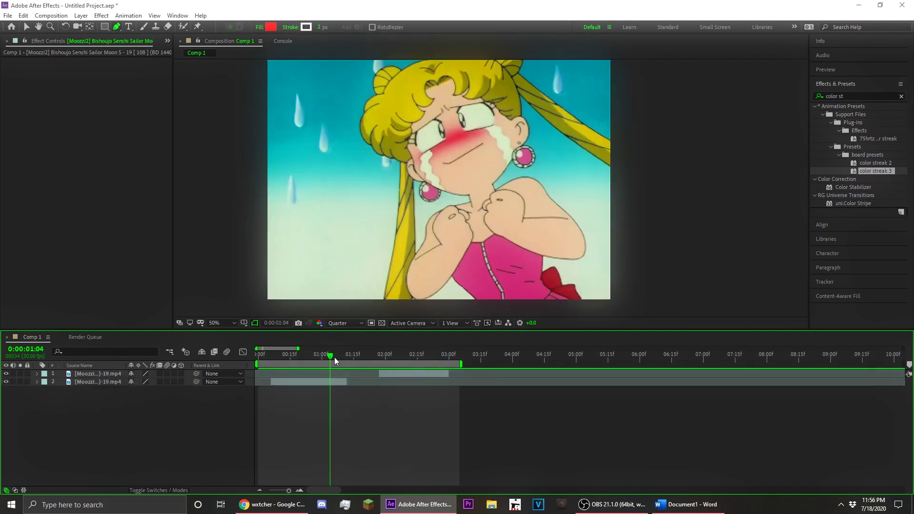
{"action": "left_click_drag", "start_coordinate": [335, 357], "coordinate": [294, 356]}
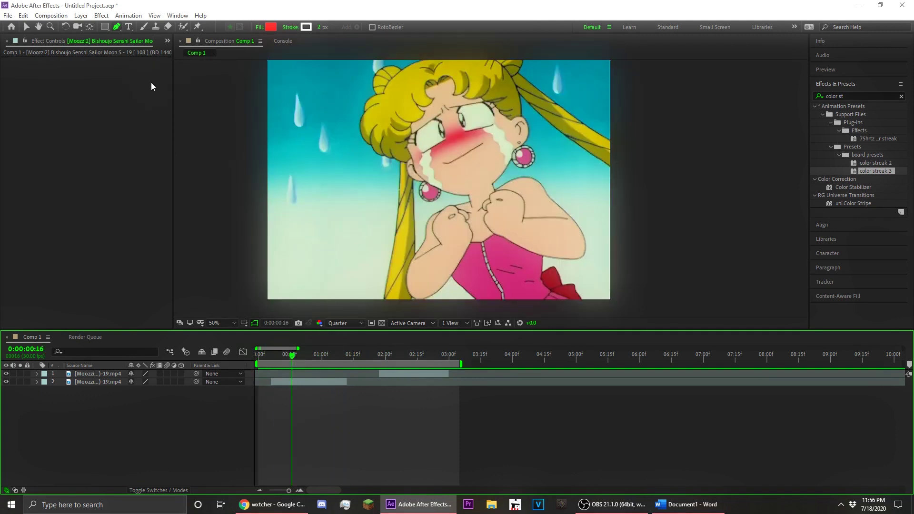
{"action": "left_click", "coordinate": [302, 382]}
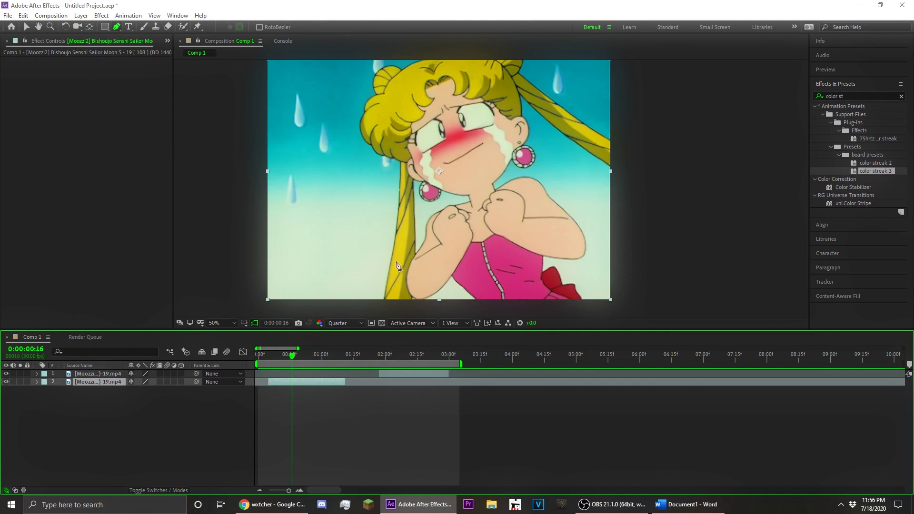
- At 0:00:00:11, trace a Pen mask around Sailor Moon, including her hair, on layer 2
{"action": "key", "text": "Page_Up"}
{"action": "key", "text": "Page_Up"}
{"action": "key", "text": "Page_Up"}
{"action": "key", "text": "Page_Up"}
{"action": "key", "text": "Page_Up"}
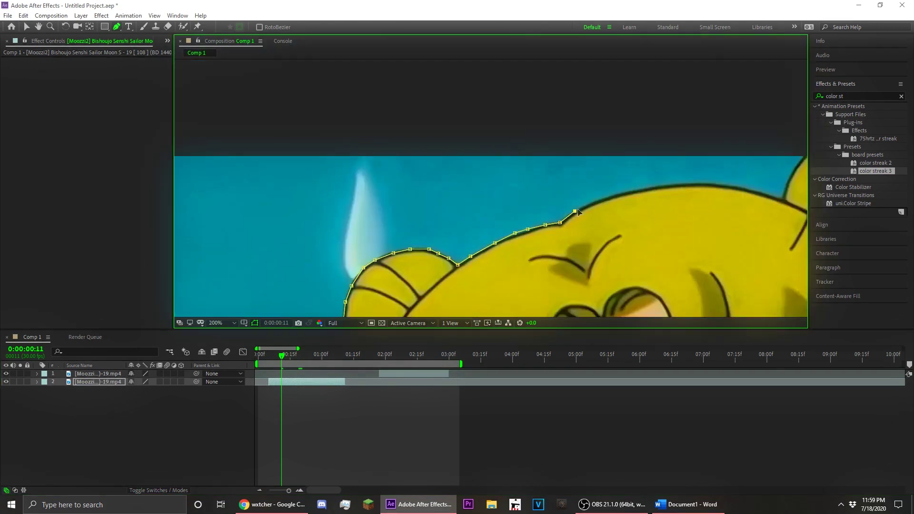
{"action": "left_click", "coordinate": [538, 294]}
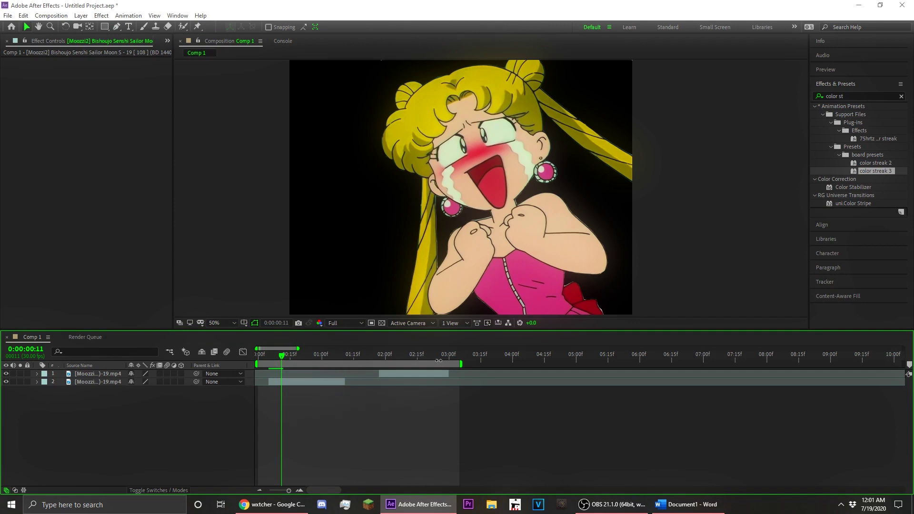
- Duplicate the masked Sailor Moon layer and delete both masks from the copy on layer 3
{"action": "left_click", "coordinate": [318, 381]}
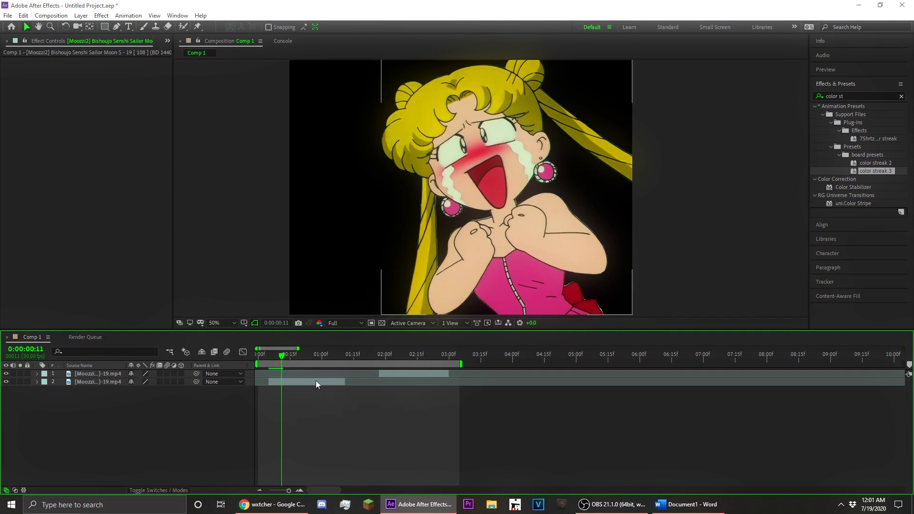
{"action": "left_click", "coordinate": [298, 381]}
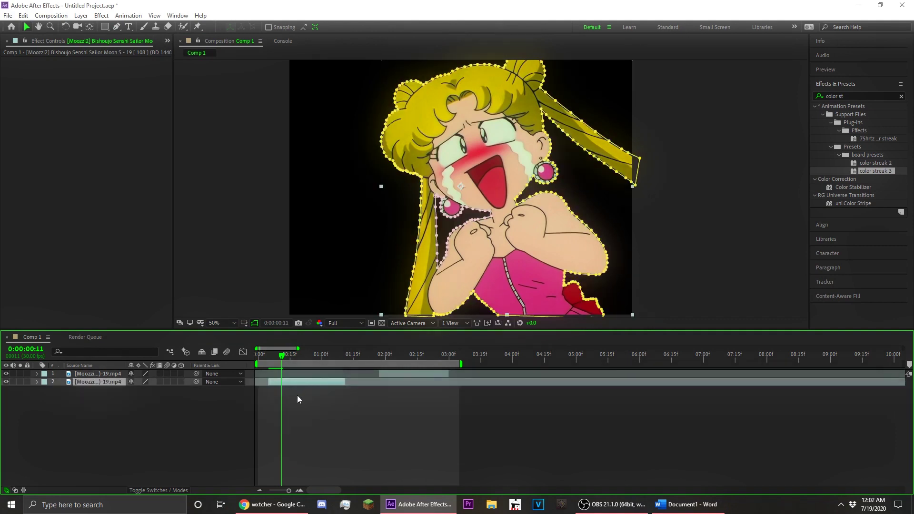
{"action": "key", "text": "ctrl+d"}
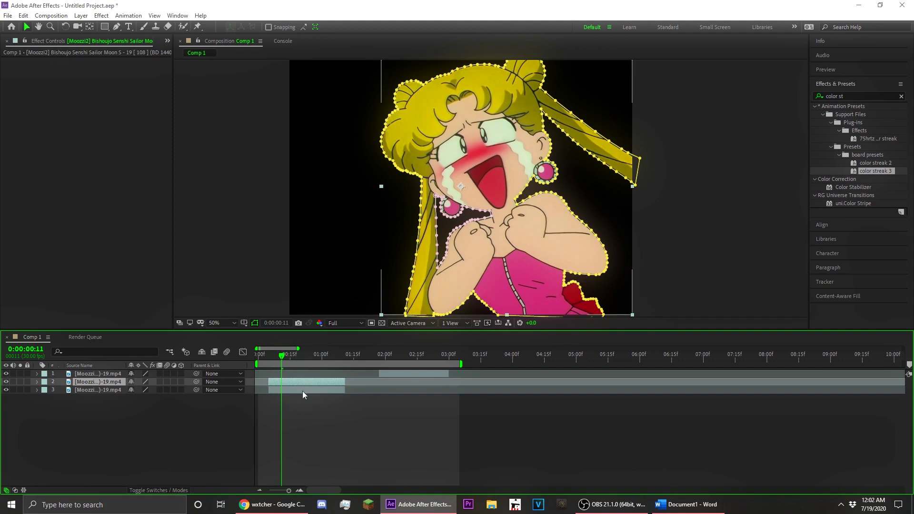
{"action": "left_click", "coordinate": [299, 391]}
{"action": "key", "text": "m"}
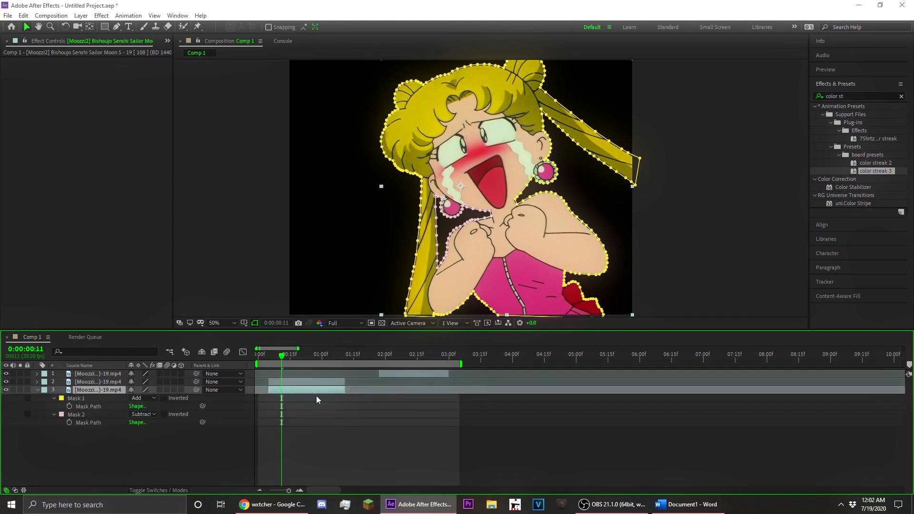
{"action": "key", "text": "Delete"}
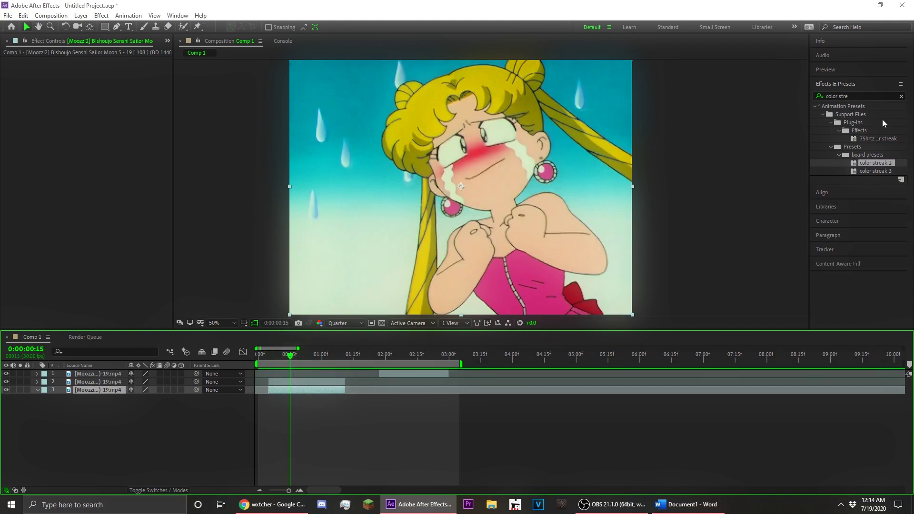
- Apply S_PsykoBlobs and Turbulent Displace to the bottom Sailor Moon copy on layer 3
{"action": "left_click", "coordinate": [902, 97]}
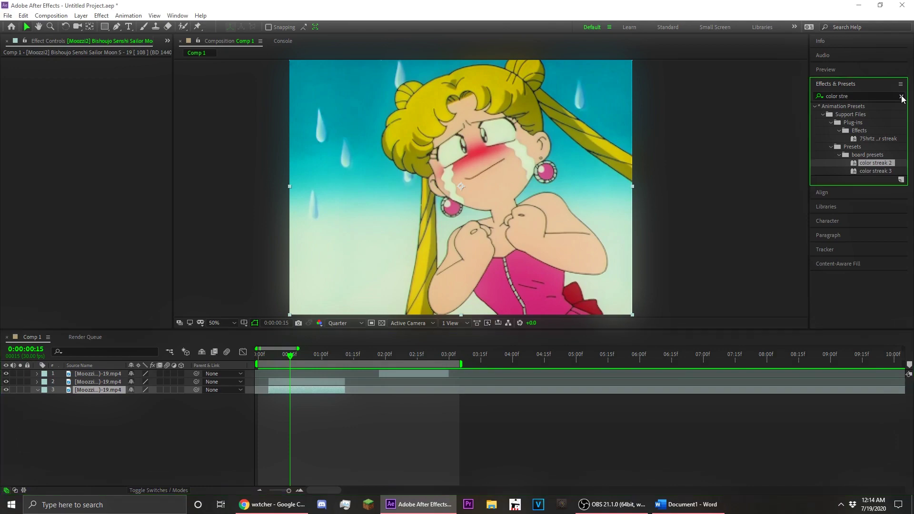
{"action": "left_click", "coordinate": [875, 93]}
{"action": "type", "text": "s_ps"}
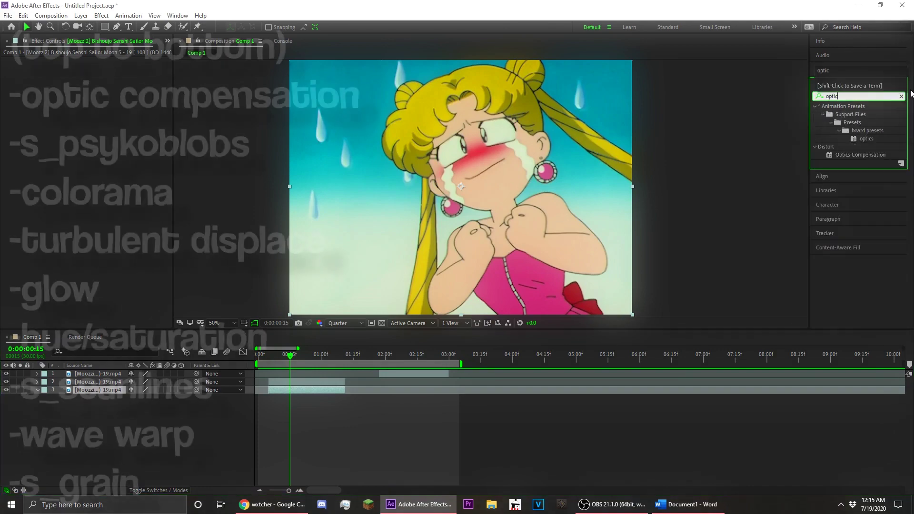
{"action": "double_click", "coordinate": [854, 228]}
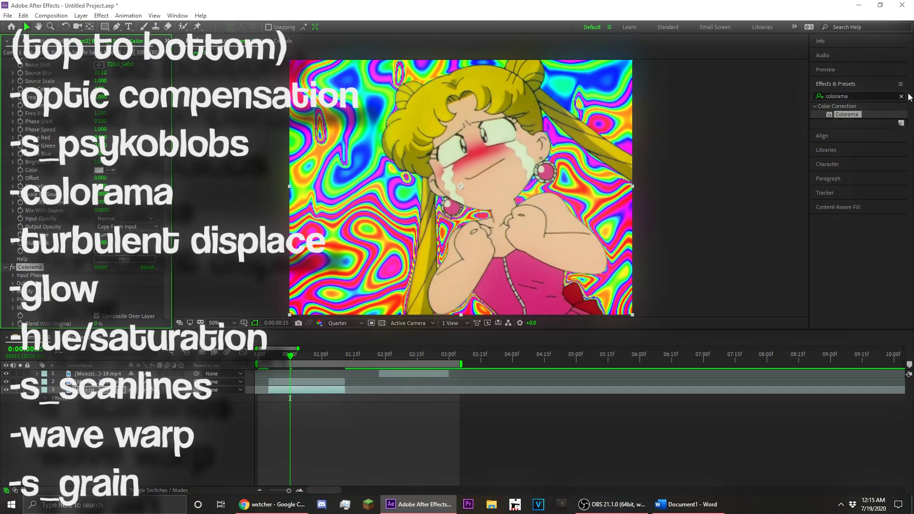
{"action": "type", "text": "turb"}
{"action": "left_click_drag", "start_coordinate": [857, 187], "coordinate": [220, 390]}
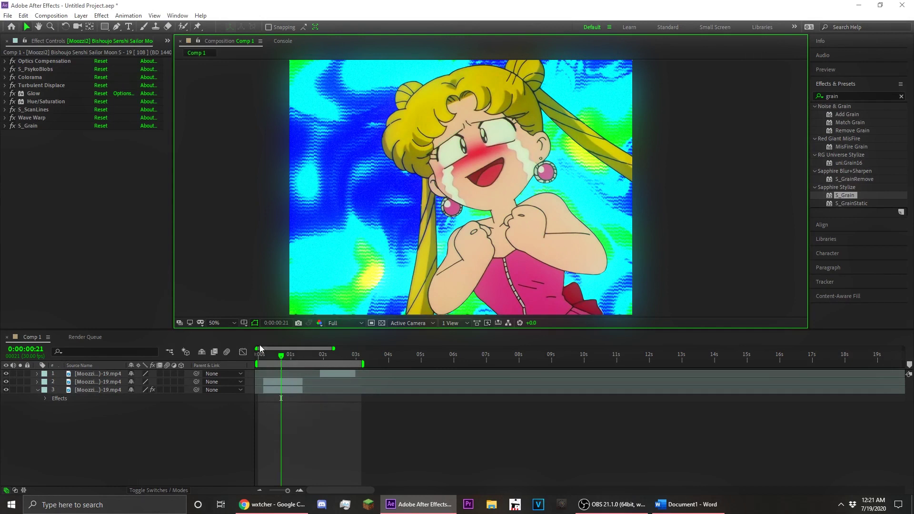
- Duplicate the masked Sailor Moon layer and select the new copy
{"action": "left_click", "coordinate": [279, 382]}
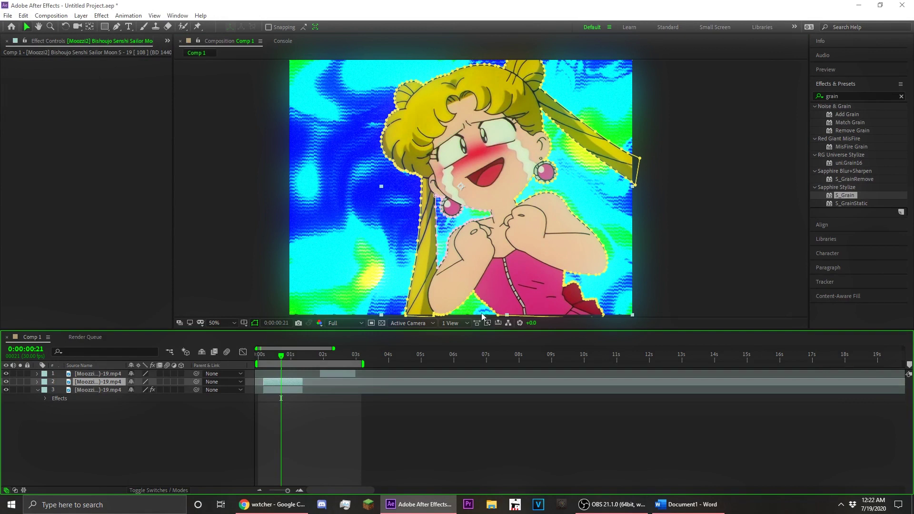
{"action": "left_click", "coordinate": [347, 418]}
{"action": "left_click", "coordinate": [288, 384]}
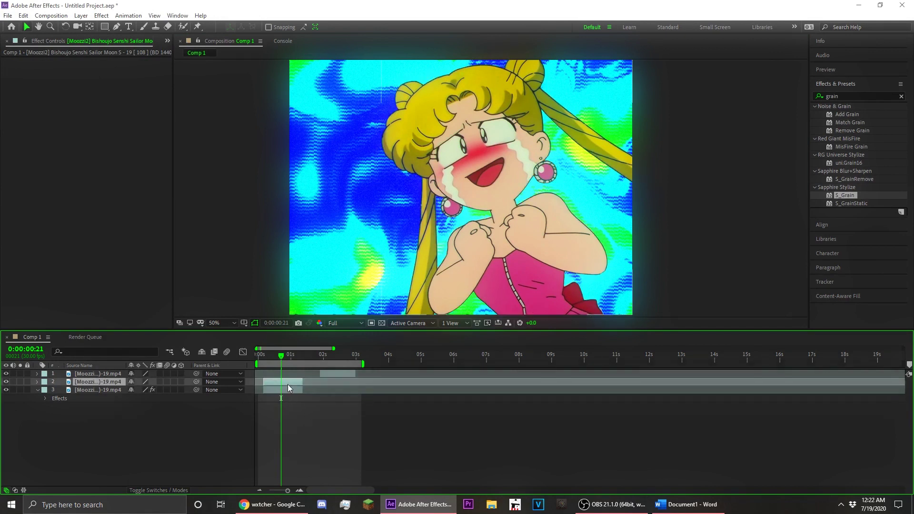
{"action": "left_click", "coordinate": [324, 428]}
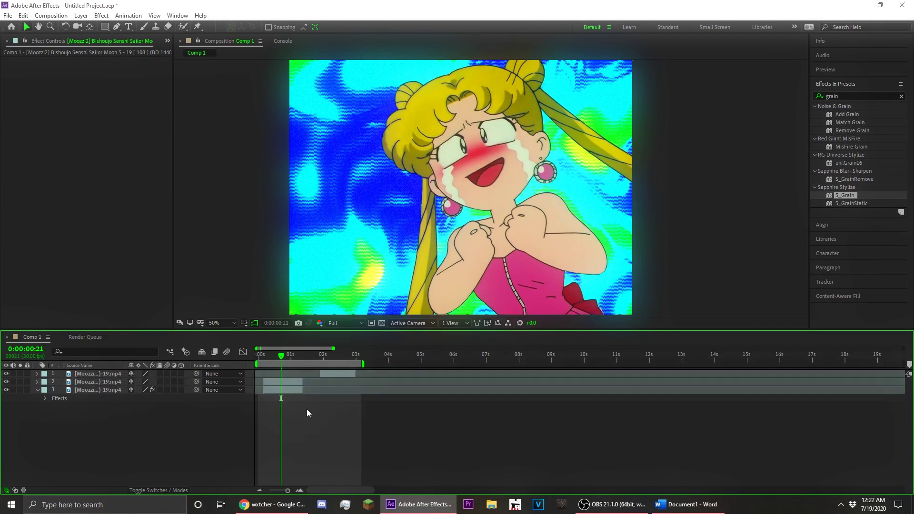
{"action": "left_click", "coordinate": [292, 383]}
{"action": "key", "text": "ctrl+d"}
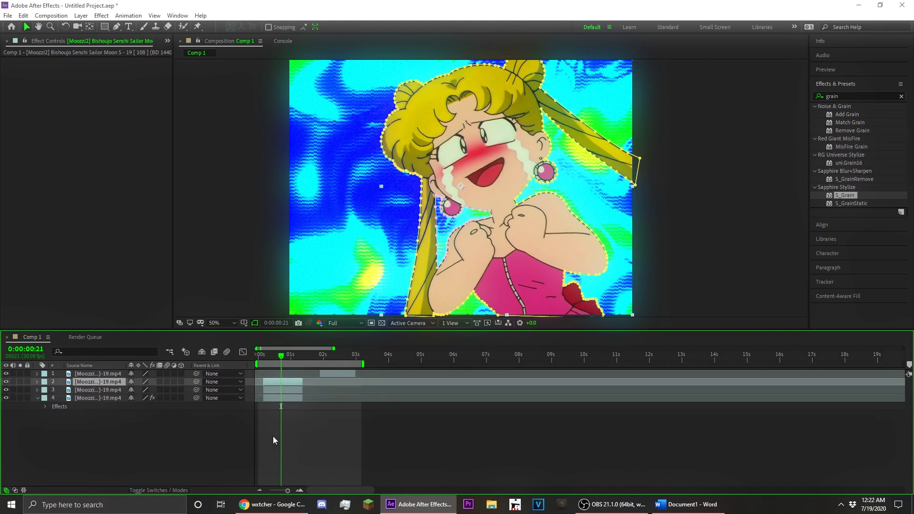
{"action": "left_click", "coordinate": [278, 390]}
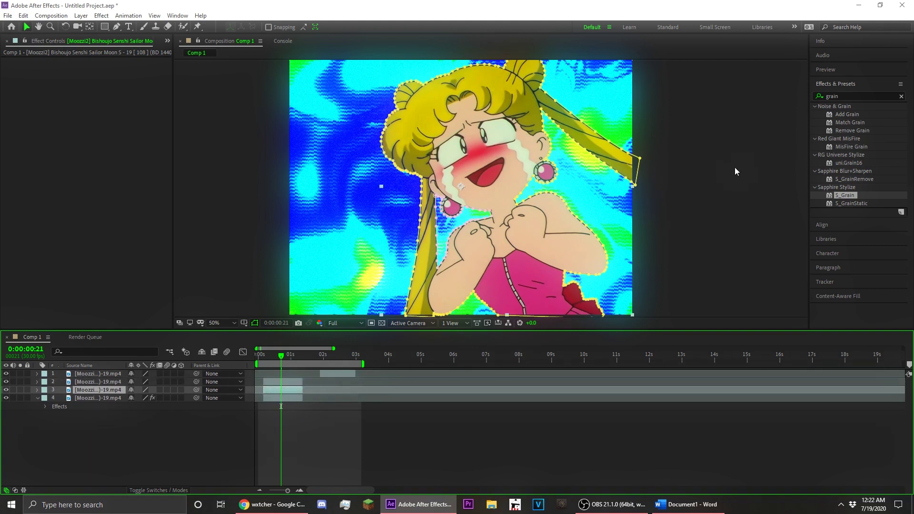
- Apply Stroke to the copy, tracing All Masks with brush size 11.9
{"action": "left_click", "coordinate": [901, 97]}
{"action": "type", "text": "stroke"}
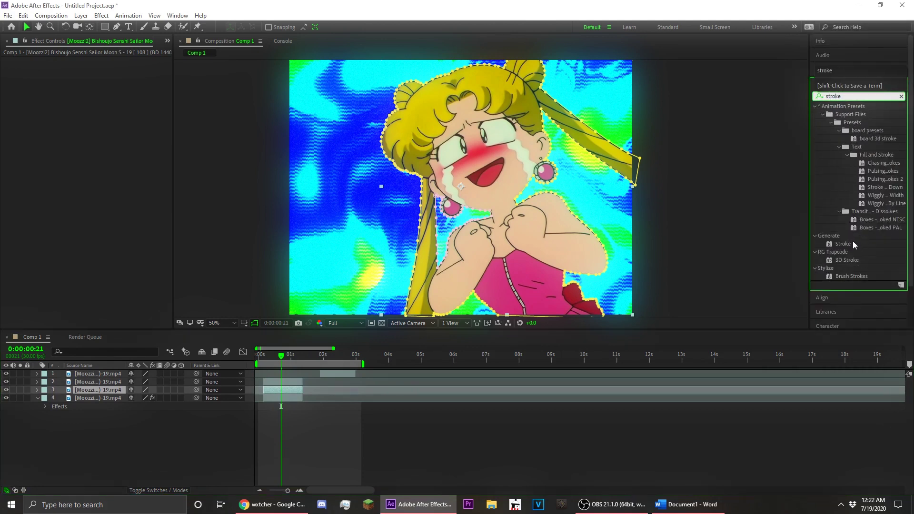
{"action": "mouse_move", "coordinate": [853, 244]}
{"action": "left_mouse_down"}
{"action": "mouse_move", "coordinate": [362, 348]}
{"action": "mouse_move", "coordinate": [306, 391]}
{"action": "left_mouse_up"}
{"action": "left_click", "coordinate": [98, 77]}
{"action": "left_click_drag", "start_coordinate": [100, 101], "coordinate": [147, 102]}
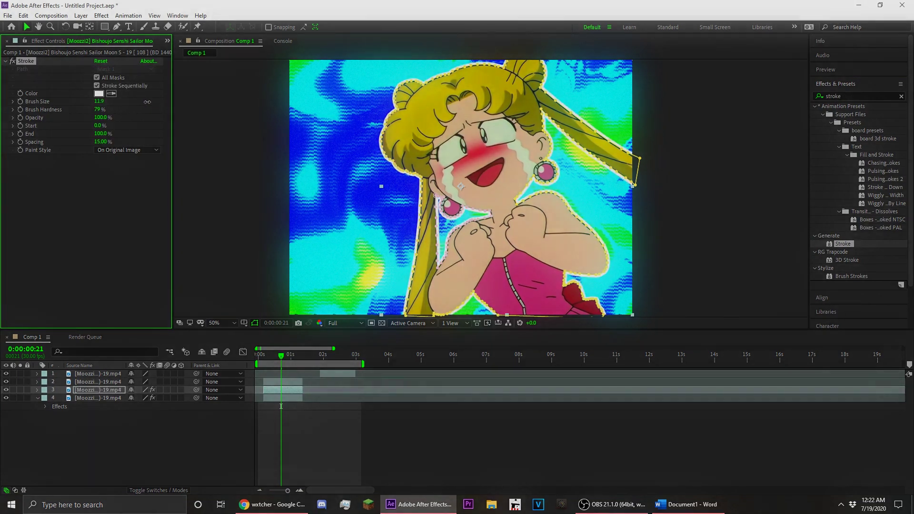
{"action": "left_click", "coordinate": [355, 441]}
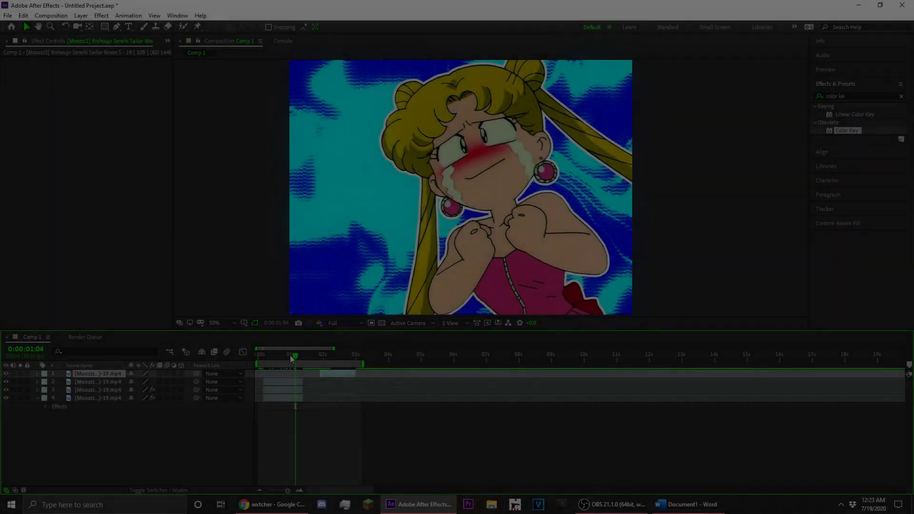
- On the Tuxedo Mask shot, apply Color Key to layer 1, sampling the teal sky with raised tolerance
{"action": "left_click_drag", "start_coordinate": [292, 358], "coordinate": [325, 357]}
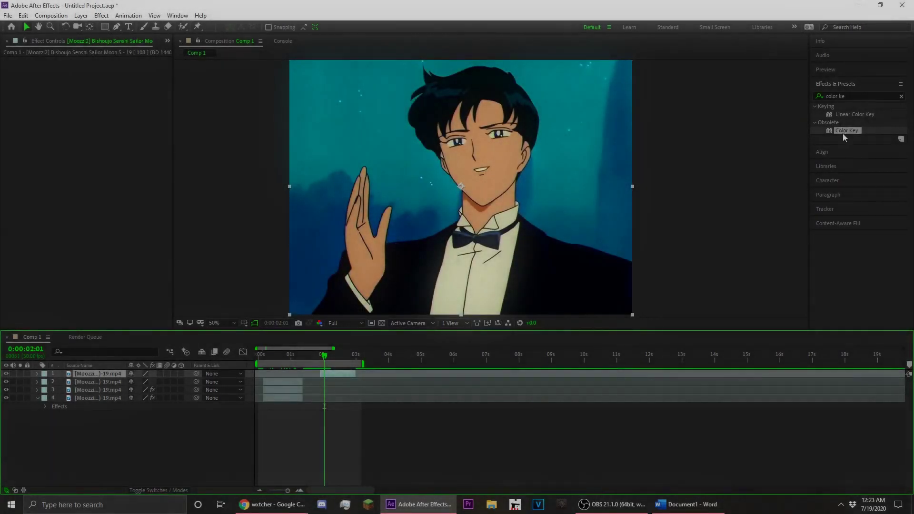
{"action": "left_click", "coordinate": [901, 96]}
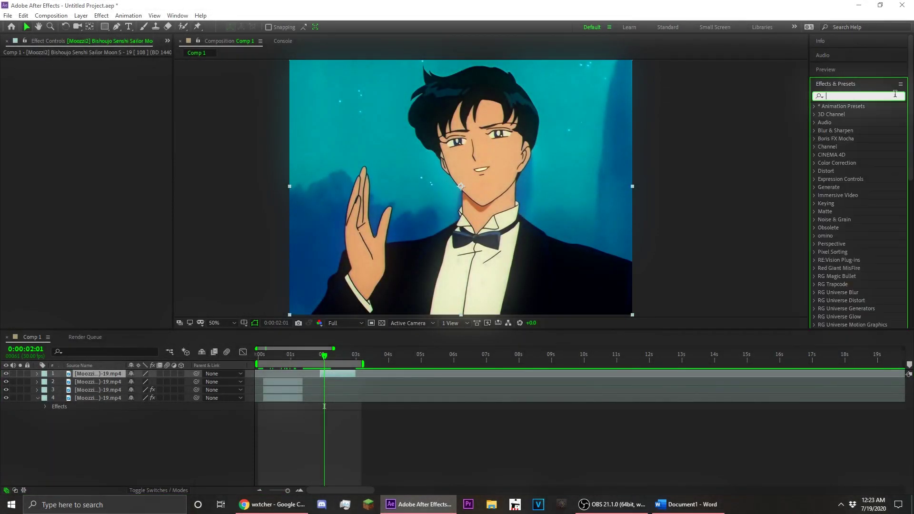
{"action": "type", "text": "color ke"}
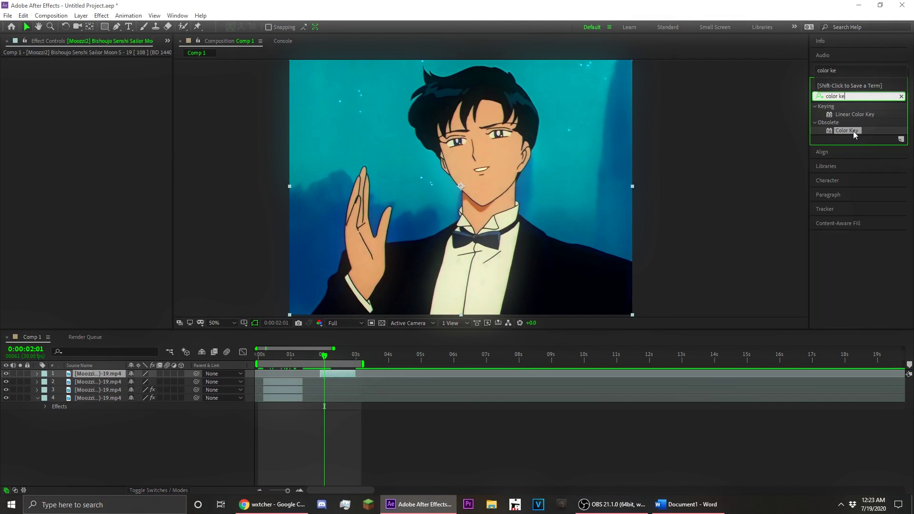
{"action": "left_click_drag", "start_coordinate": [853, 128], "coordinate": [343, 374]}
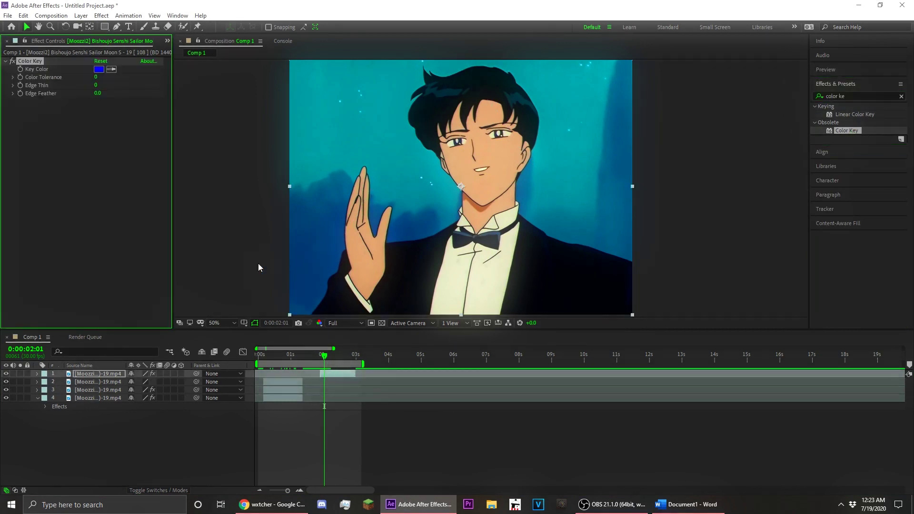
{"action": "left_click", "coordinate": [111, 69]}
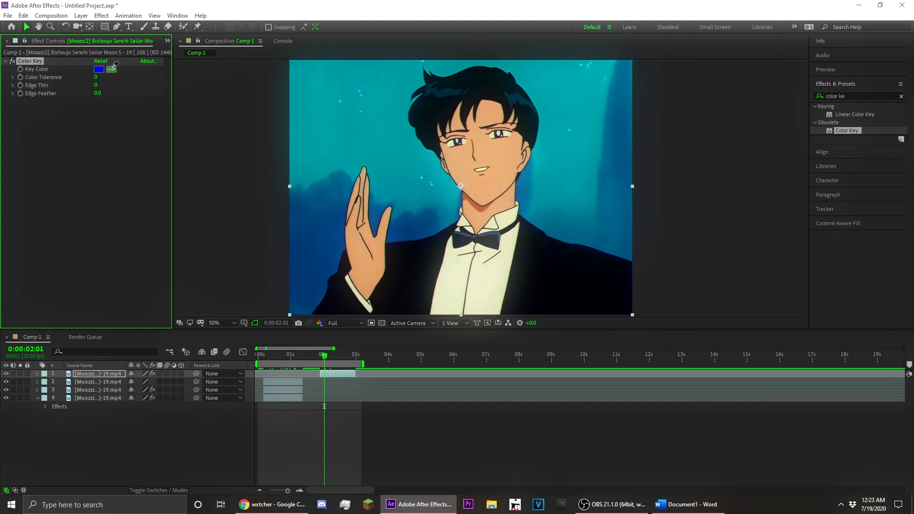
{"action": "left_click", "coordinate": [350, 135]}
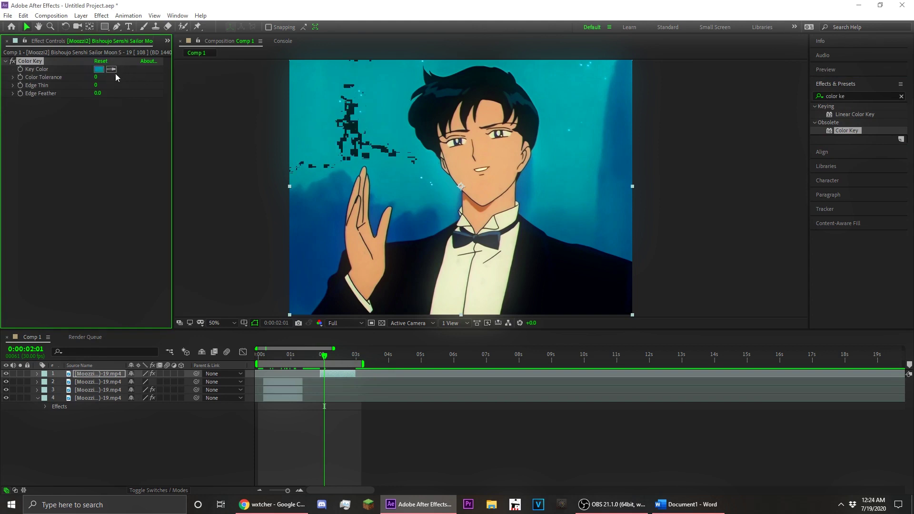
{"action": "left_click_drag", "start_coordinate": [95, 77], "coordinate": [130, 77]}
{"action": "left_click", "coordinate": [5, 61]}
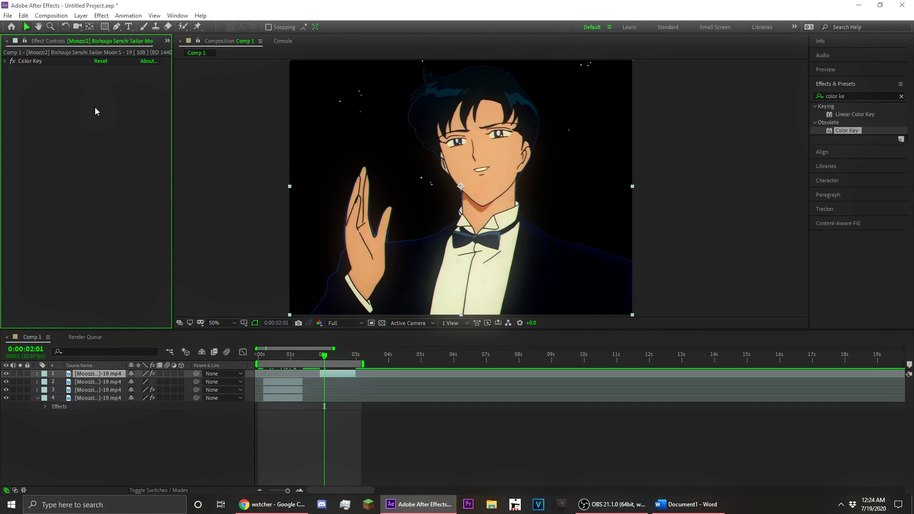
- Duplicate the Color Key and sample the remaining light-blue sky at tolerance 100
{"action": "left_click", "coordinate": [33, 62]}
{"action": "key", "text": "ctrl+d"}
{"action": "left_click", "coordinate": [111, 77]}
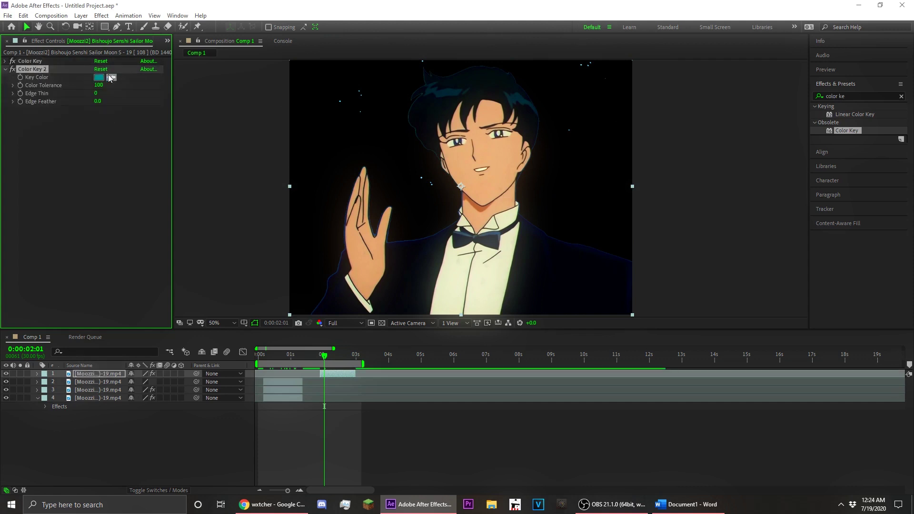
{"action": "left_click", "coordinate": [422, 178]}
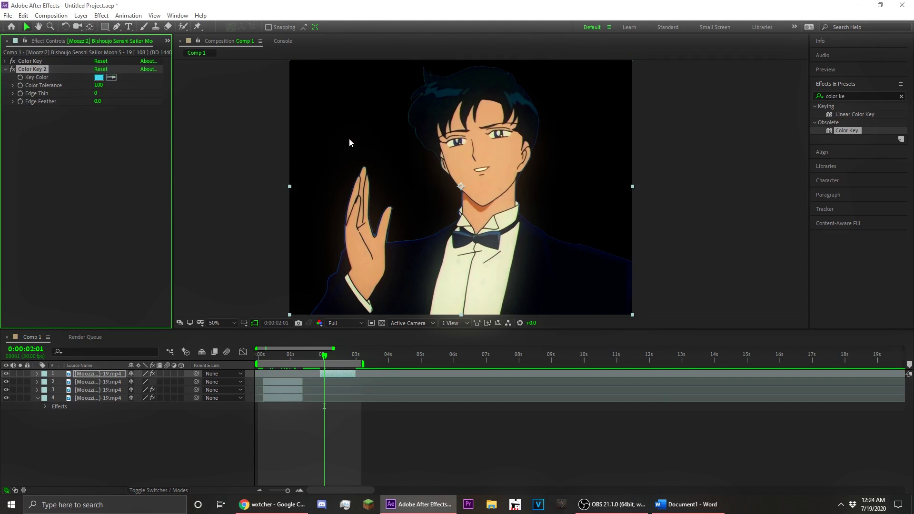
{"action": "left_click", "coordinate": [380, 435]}
{"action": "key", "text": "space"}
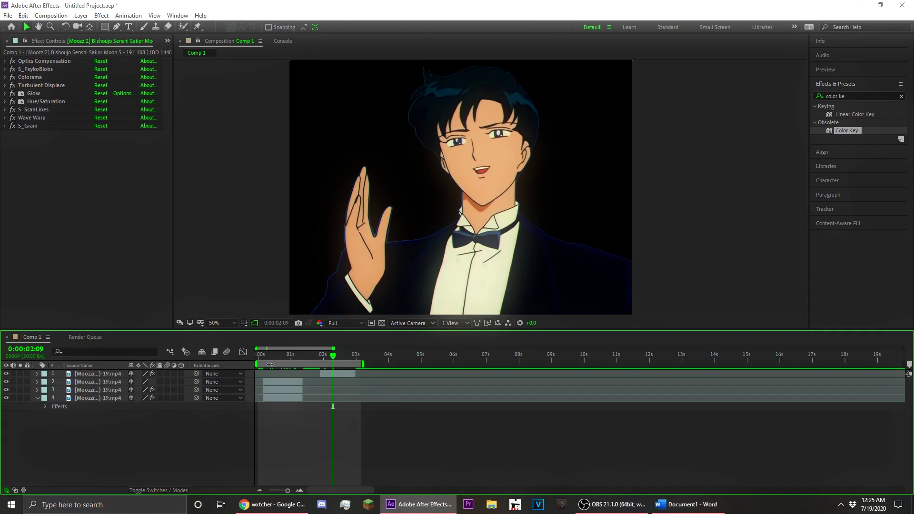
- Duplicate the keyed Tuxedo Mask layer and delete both Color Keys from the copy
{"action": "left_click", "coordinate": [328, 373]}
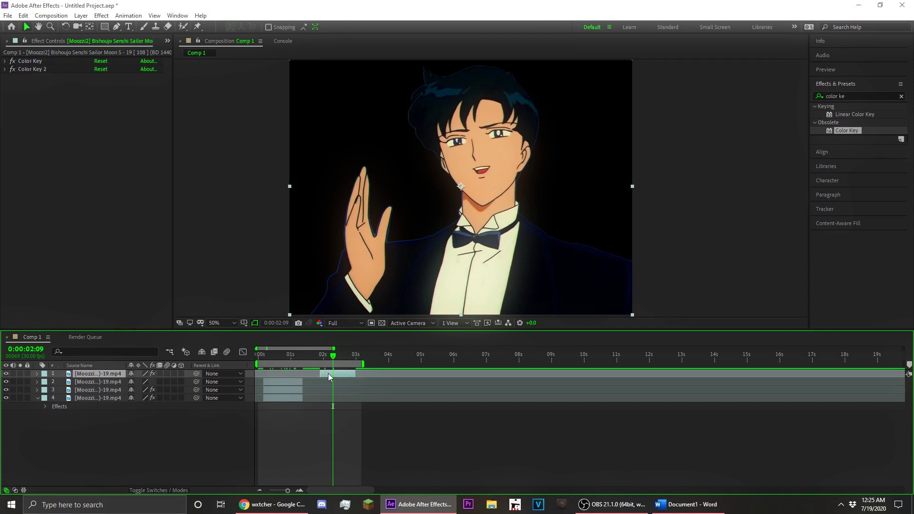
{"action": "key", "text": "ctrl+d"}
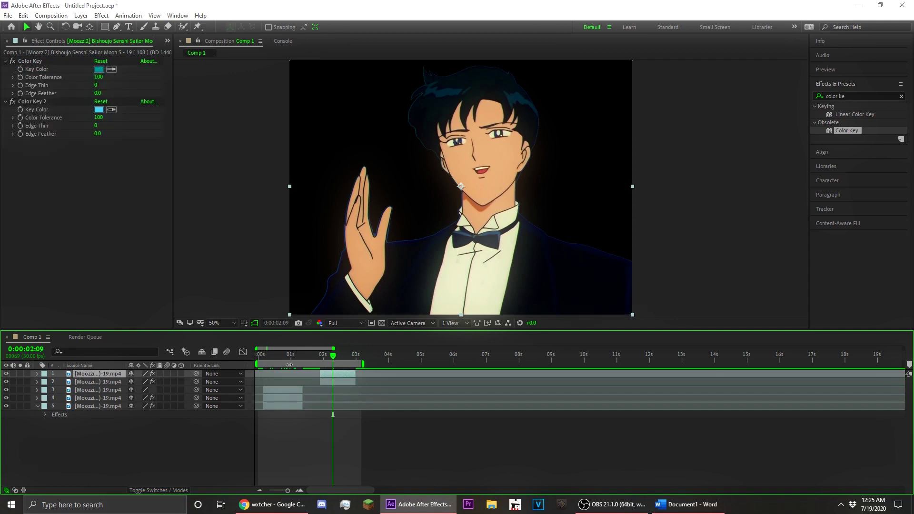
{"action": "left_click", "coordinate": [341, 379]}
{"action": "left_click", "coordinate": [32, 62]}
{"action": "key", "text": "ctrl+a"}
{"action": "key", "text": "Delete"}
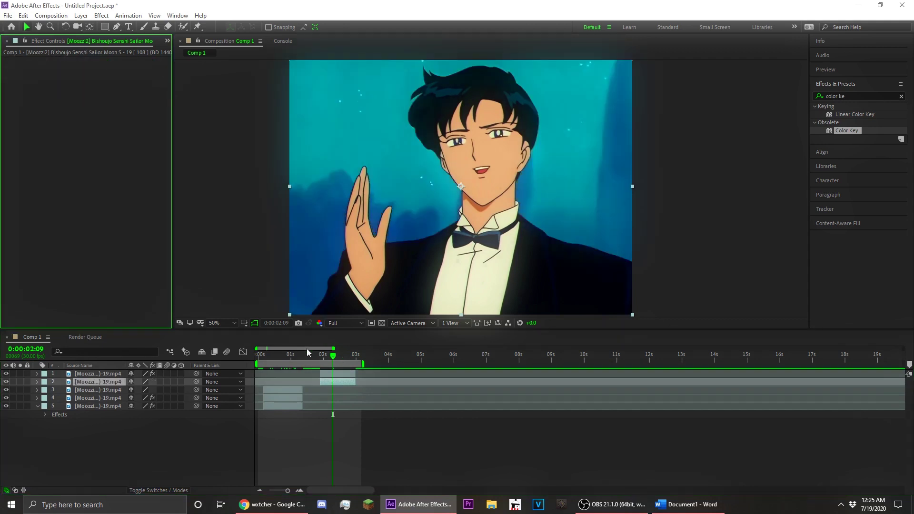
- Select layer 5's nine effects, Optics Compensation through S_Grain, then select layer 2
{"action": "left_click", "coordinate": [400, 407]}
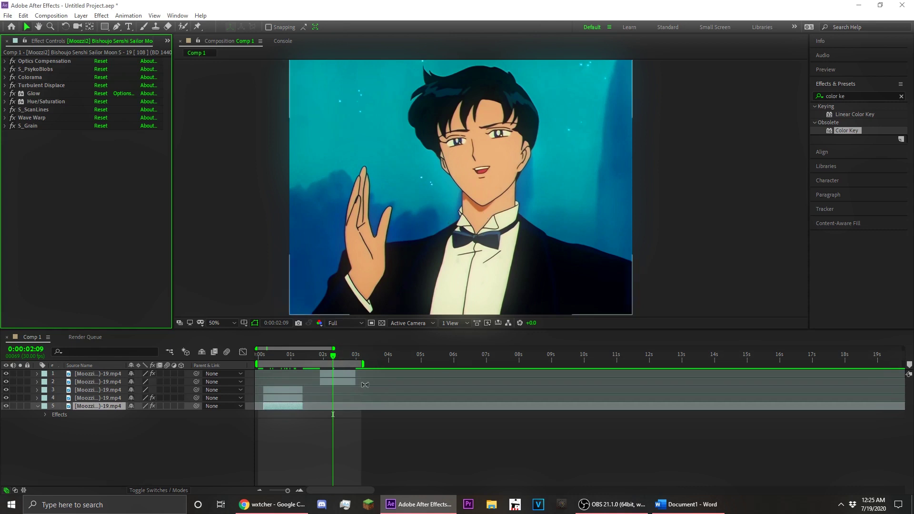
{"action": "left_click", "coordinate": [288, 404]}
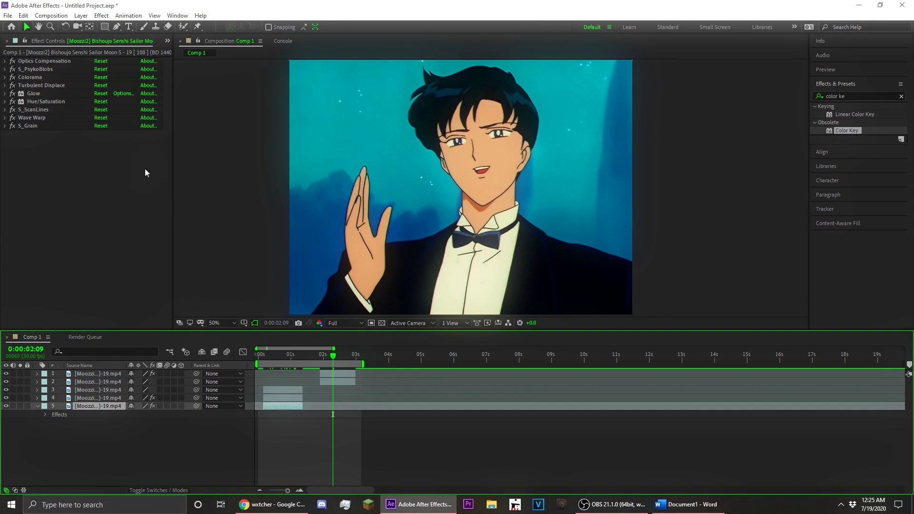
{"action": "left_click", "coordinate": [51, 61]}
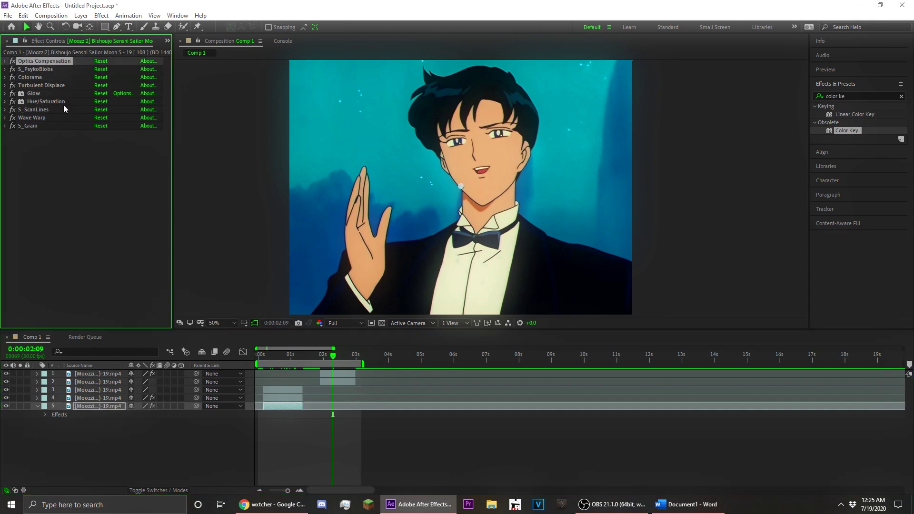
{"action": "left_click", "coordinate": [38, 125], "text": "shift"}
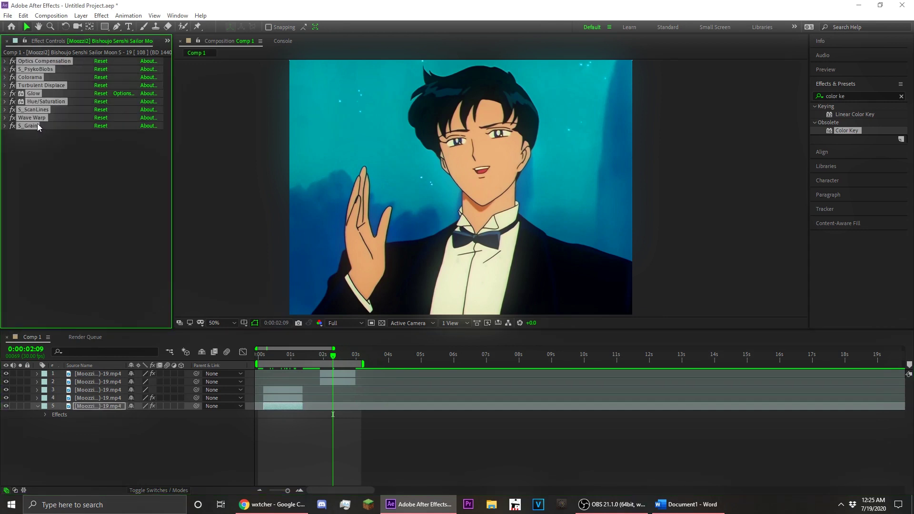
{"action": "left_click", "coordinate": [327, 381]}
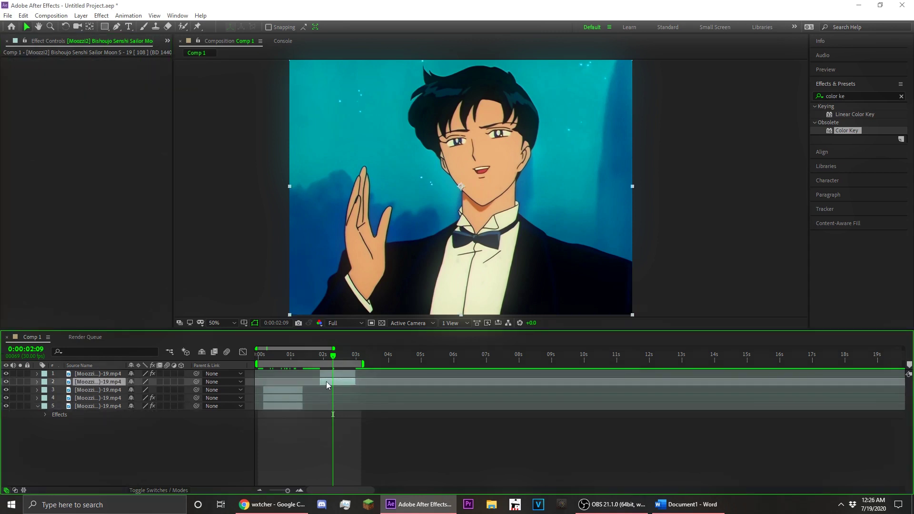
- Paste the nine-effect stack onto the unkeyed Tuxedo Mask copy on layer 2 for a red-orange background
{"action": "key", "text": "ctrl+v"}
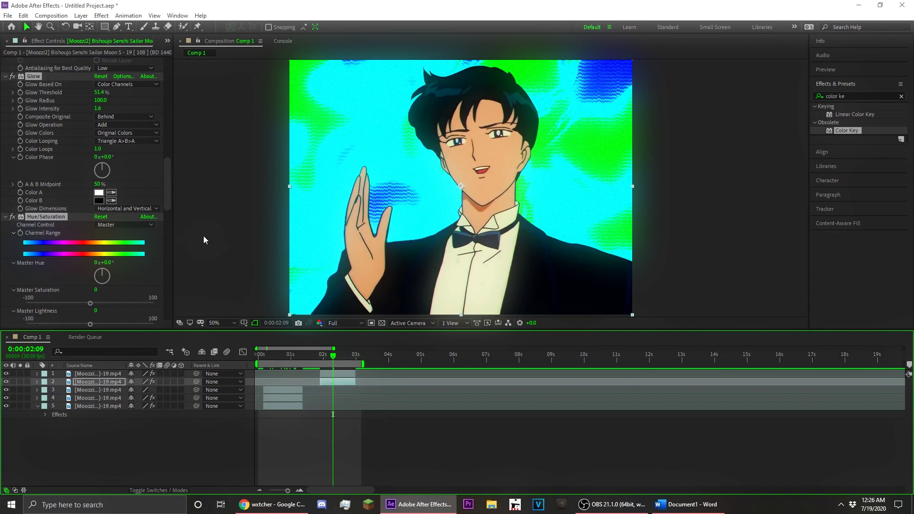
{"action": "left_click_drag", "start_coordinate": [164, 167], "coordinate": [164, 53]}
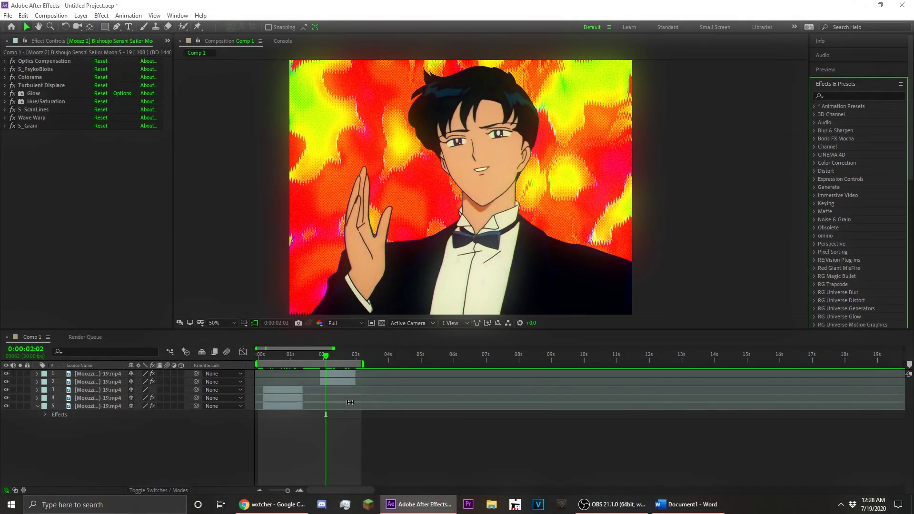
- Duplicate the keyed Tuxedo Mask top layer and select the new copy on layer 2
{"action": "left_click", "coordinate": [328, 373]}
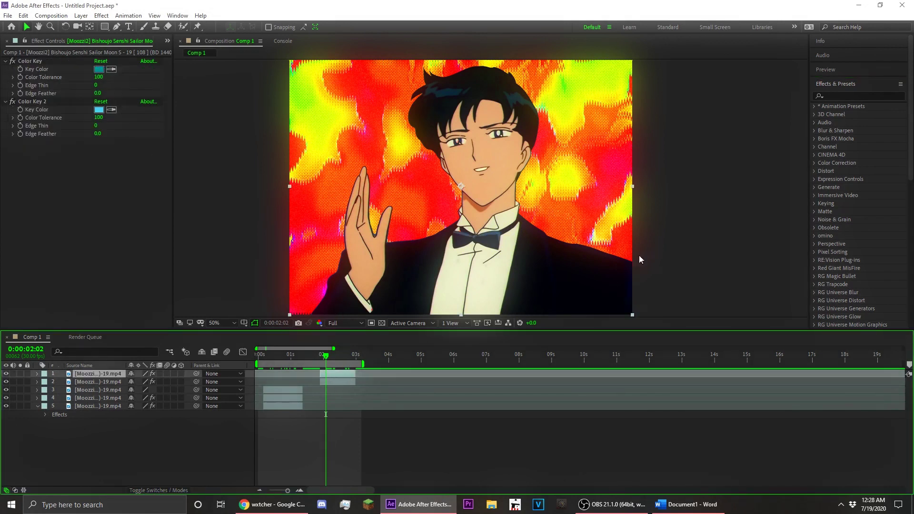
{"action": "left_click", "coordinate": [845, 94]}
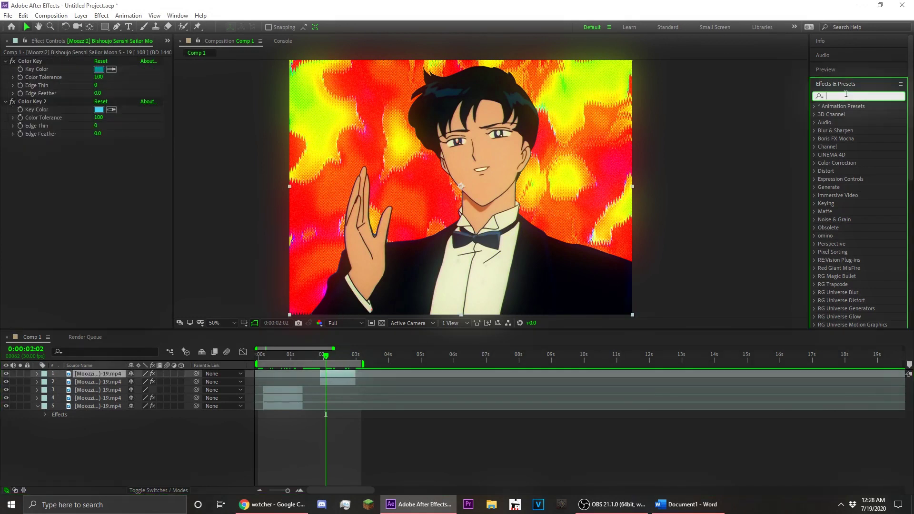
{"action": "left_click", "coordinate": [346, 454]}
{"action": "left_click", "coordinate": [341, 373]}
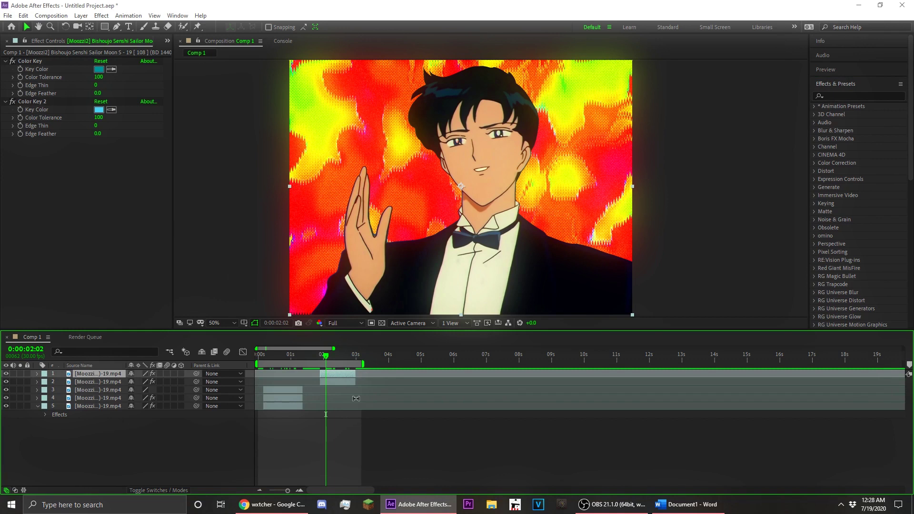
{"action": "key", "text": "ctrl+d"}
{"action": "left_click", "coordinate": [328, 382]}
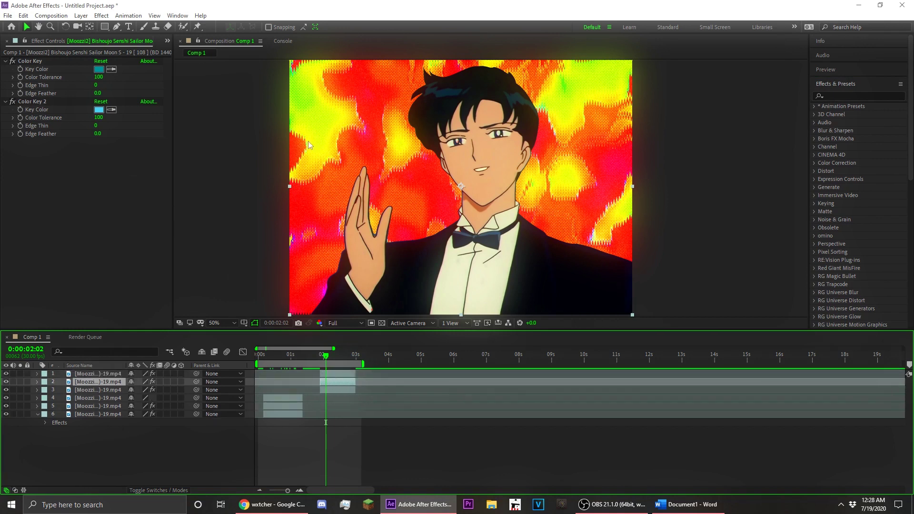
- Apply S_DropShadow to layer 2 with a white shadow colour
{"action": "left_click", "coordinate": [839, 96]}
{"action": "type", "text": "s_drop"}
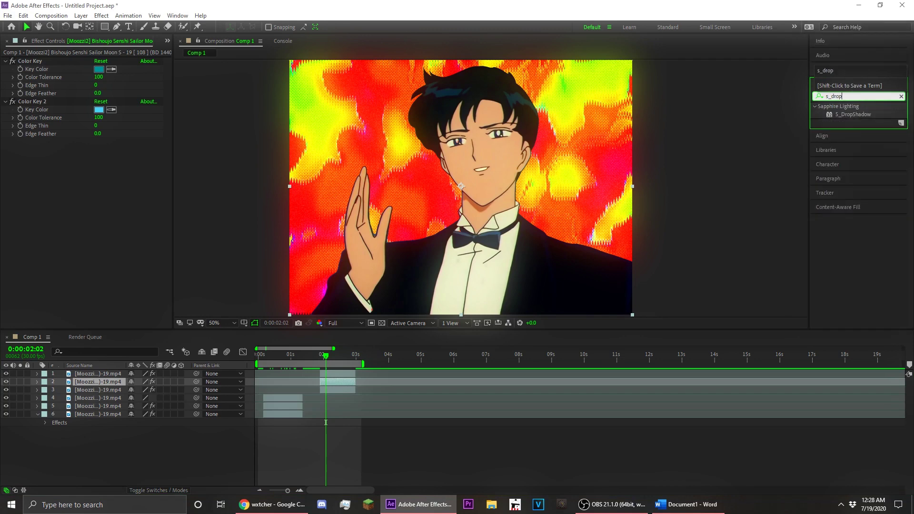
{"action": "left_click_drag", "start_coordinate": [859, 115], "coordinate": [358, 382]}
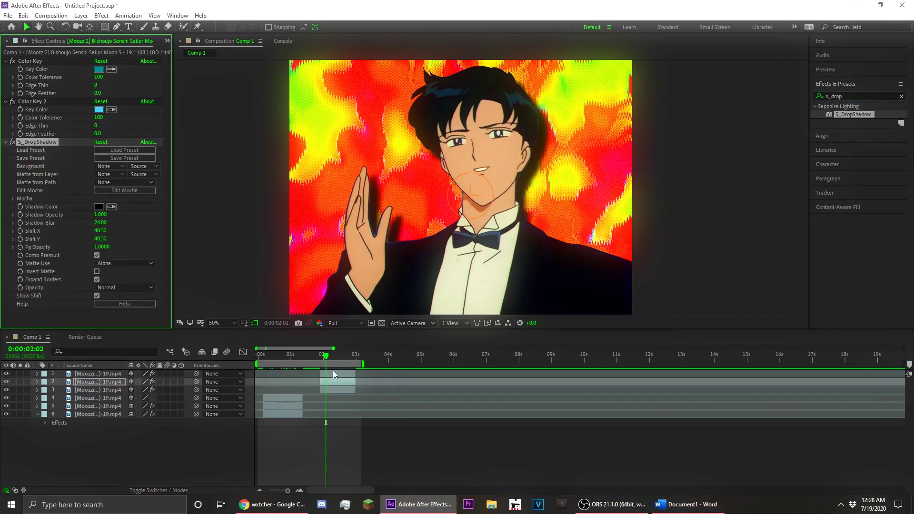
{"action": "left_click", "coordinate": [98, 207]}
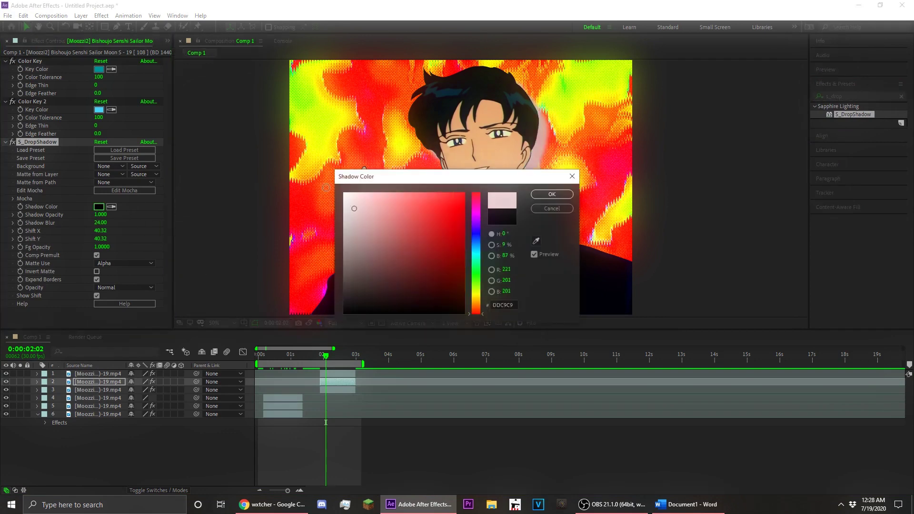
{"action": "left_click", "coordinate": [552, 195]}
- Set Shadow Opacity to 50, Shift X and Y to 0, and Shadow Blur to 14
{"action": "left_click", "coordinate": [102, 216]}
{"action": "type", "text": "5"}
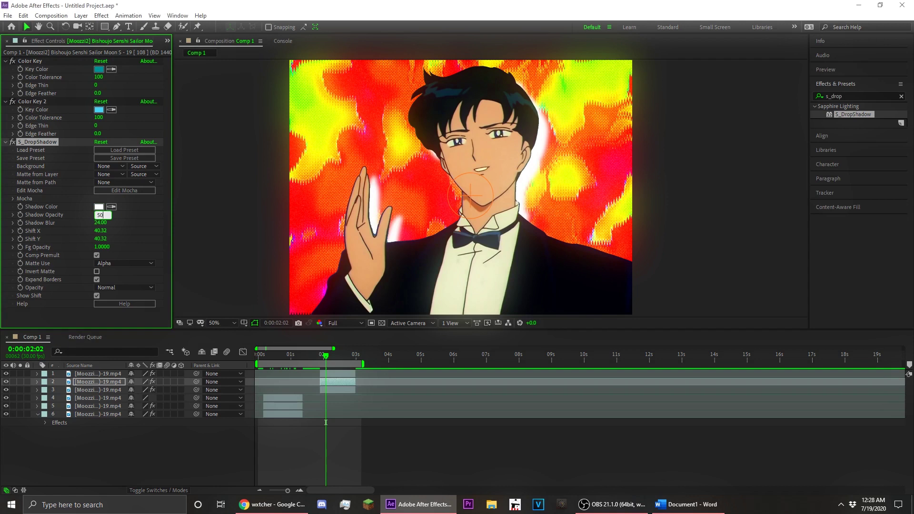
{"action": "type", "text": "0"}
{"action": "key", "text": "Return"}
{"action": "left_click", "coordinate": [102, 231]}
{"action": "type", "text": "0"}
{"action": "key", "text": "Return"}
{"action": "left_click", "coordinate": [103, 236]}
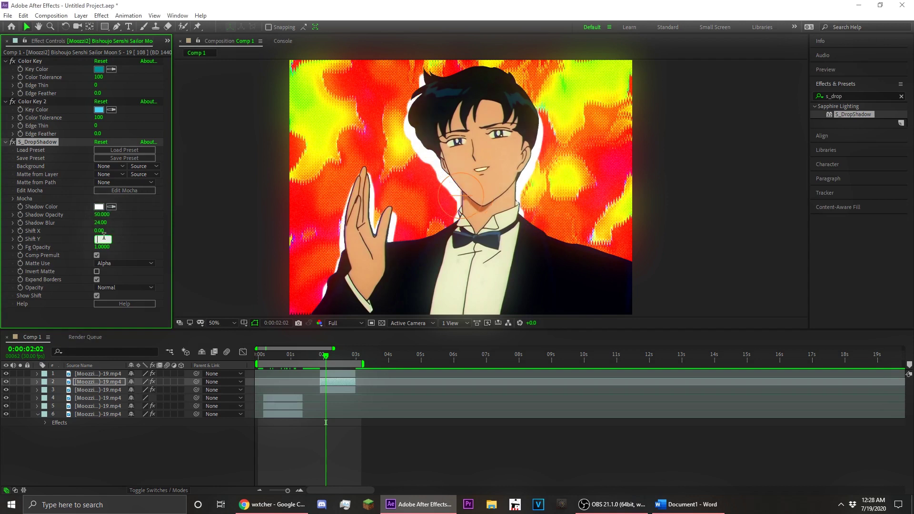
{"action": "type", "text": "0"}
{"action": "key", "text": "Return"}
{"action": "left_click_drag", "start_coordinate": [102, 225], "coordinate": [92, 223]}
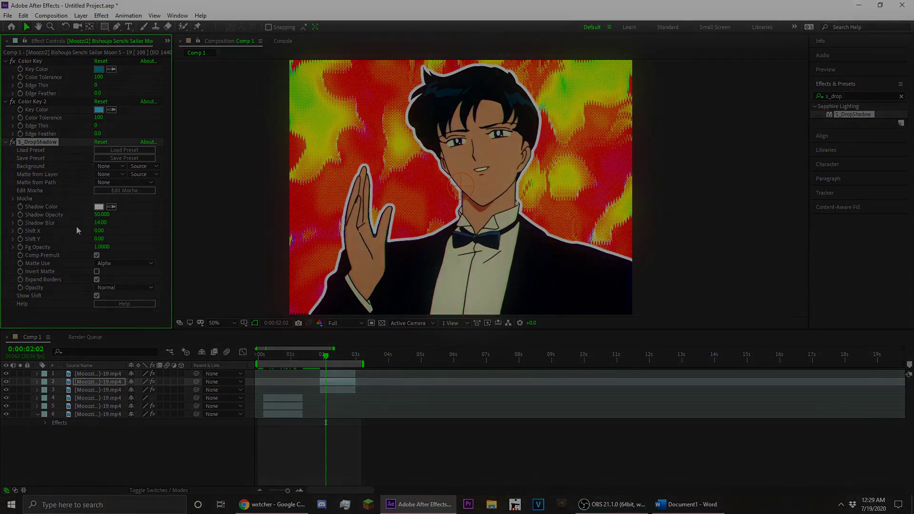